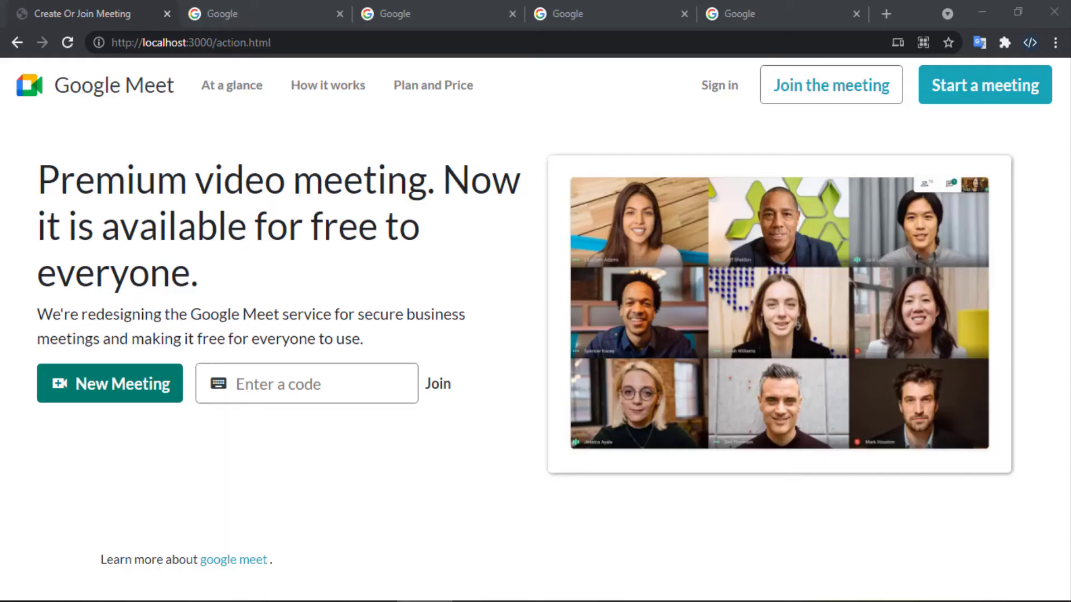
Step: Start a new meeting as Habib and have Fahim join with the meeting code
{"action": "left_click", "coordinate": [127, 386]}
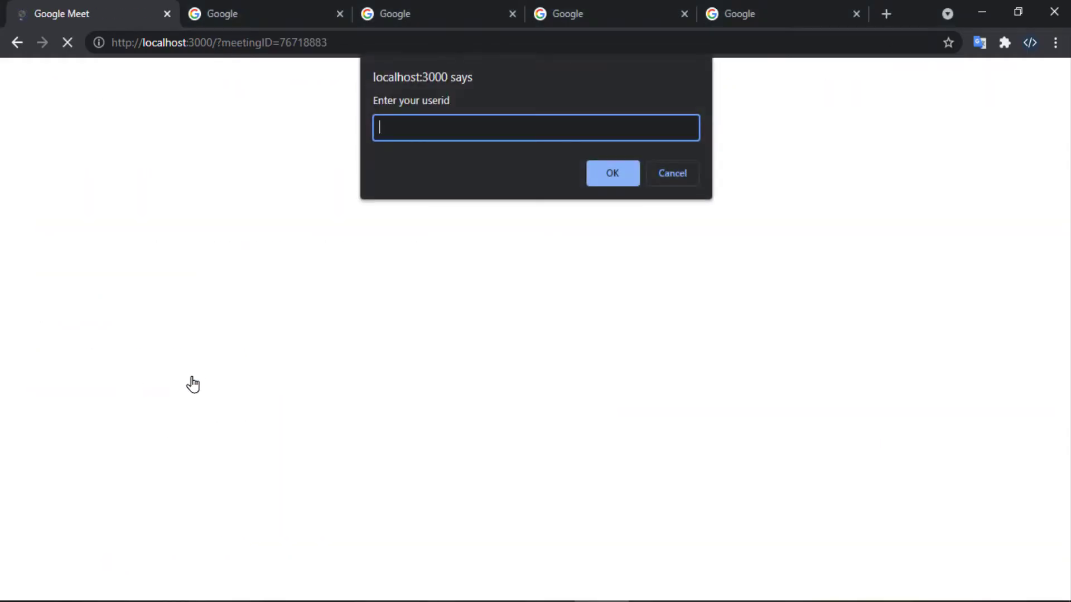
{"action": "type", "text": "Habi"}
{"action": "key", "text": "Return"}
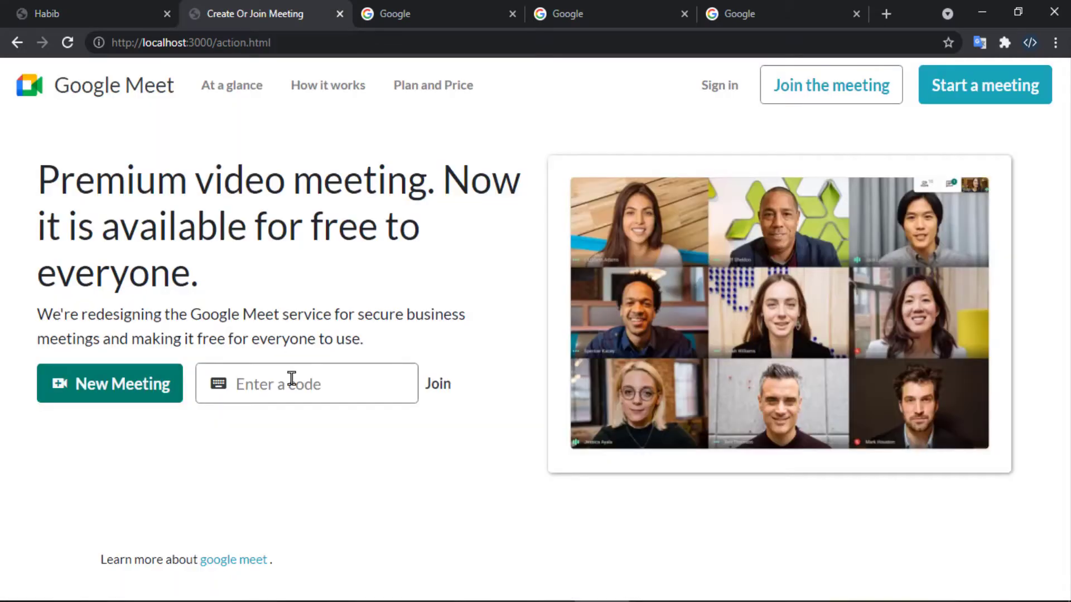
{"action": "left_click", "coordinate": [435, 386]}
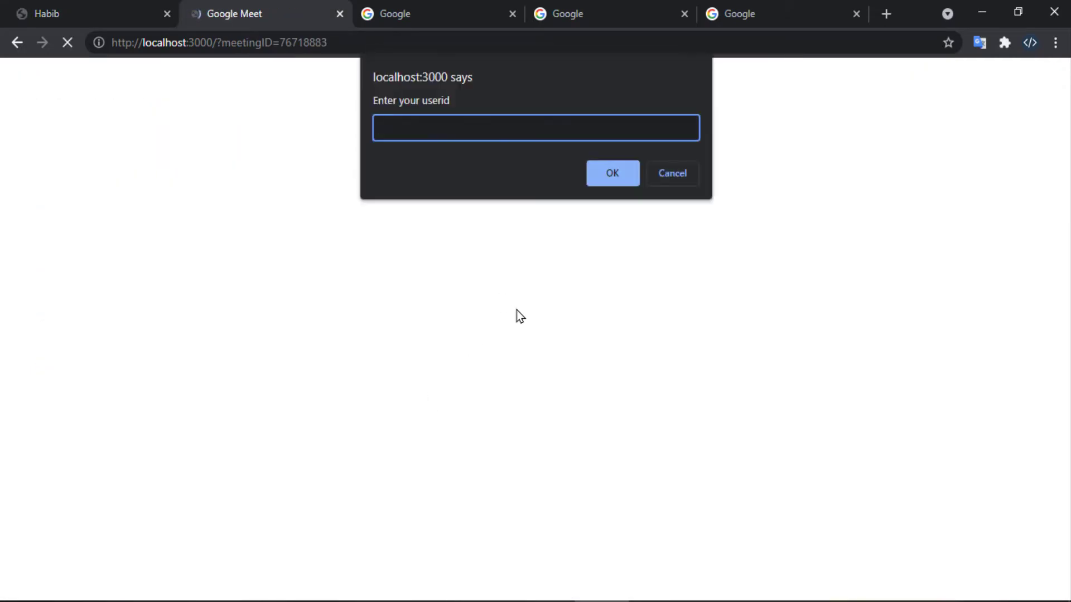
{"action": "type", "text": "Fahim"}
{"action": "key", "text": "Return"}
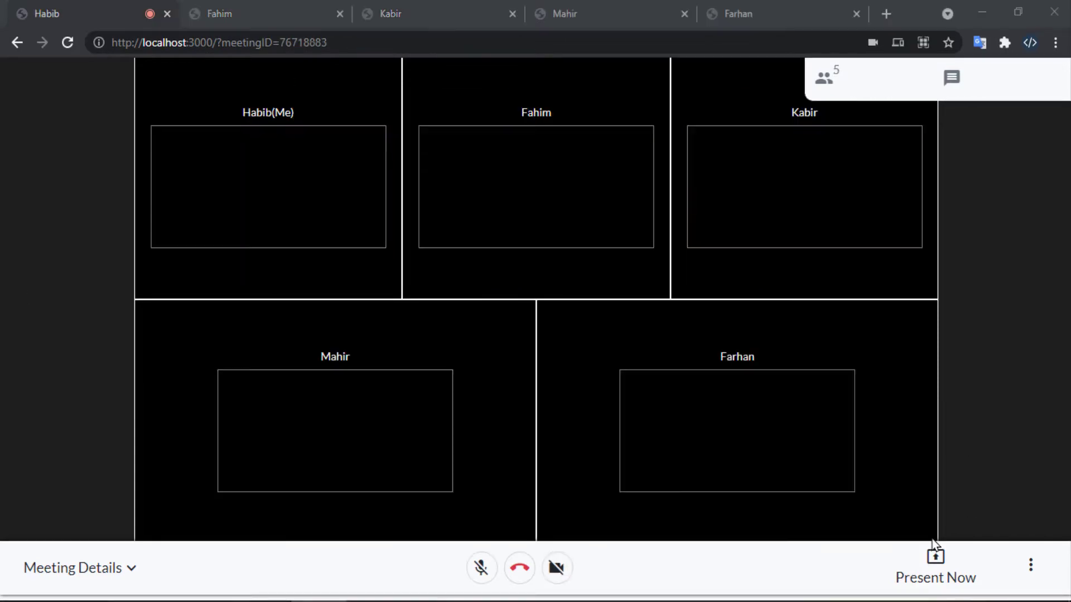
Step: Present Habib's Screen 2 and send 'Hello from Fahim..' in chat, checking it from Mahir's view
{"action": "left_click", "coordinate": [935, 555]}
{"action": "left_click", "coordinate": [628, 213]}
{"action": "left_click", "coordinate": [675, 434]}
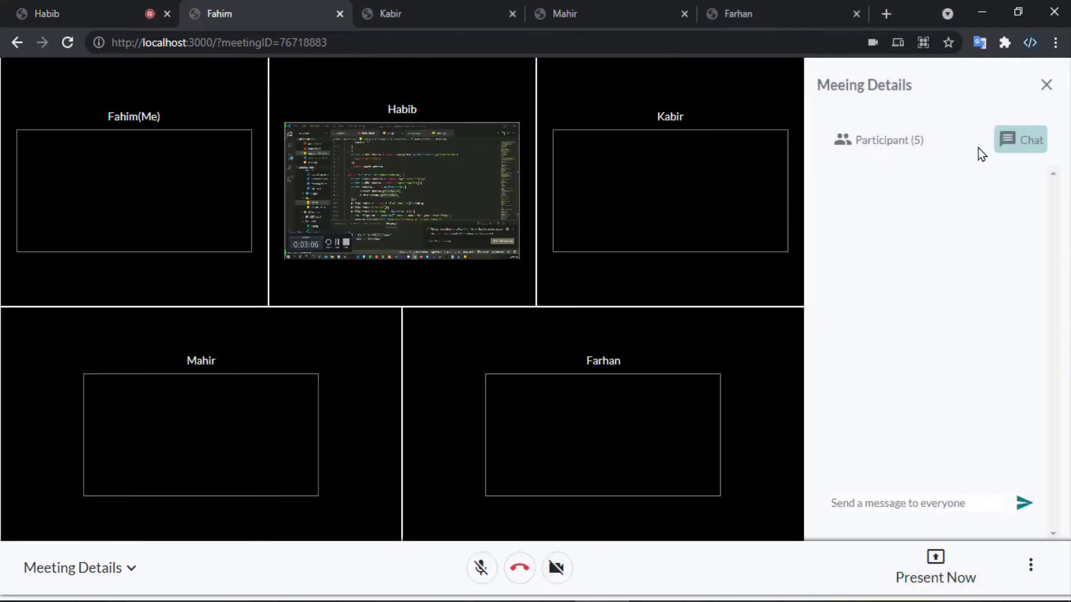
{"action": "type", "text": "Fahim.."}
{"action": "left_click", "coordinate": [1024, 502]}
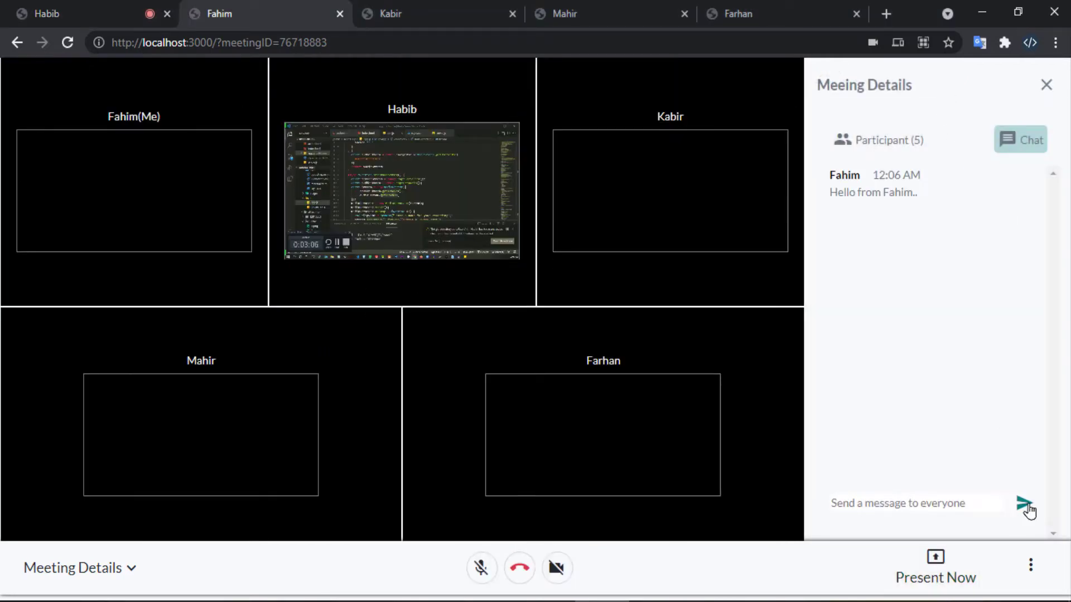
{"action": "left_click", "coordinate": [951, 80]}
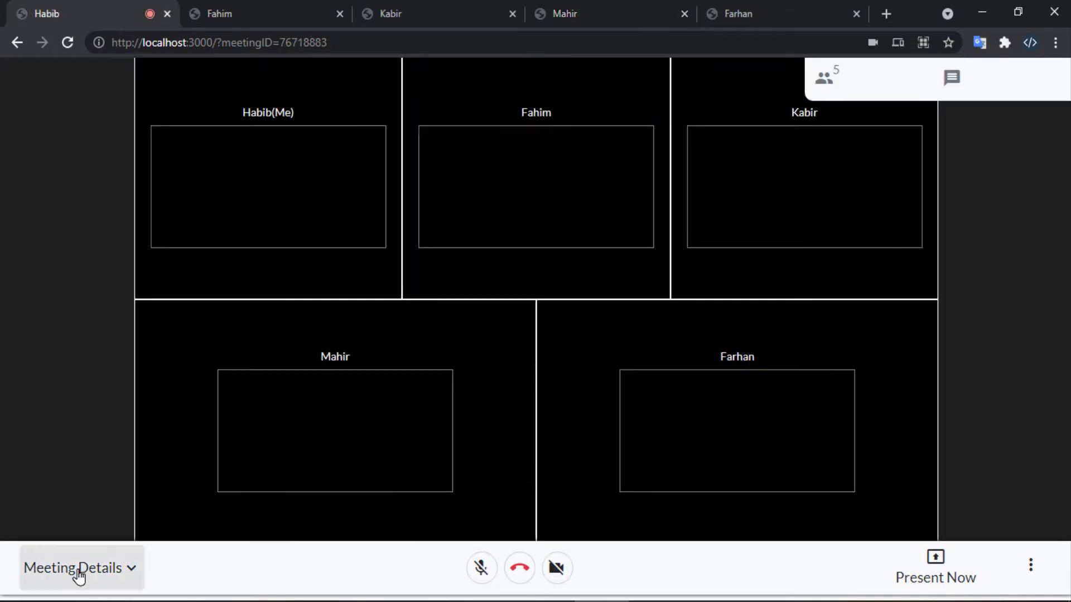
Step: Copy the meeting's joining info and share google_meet.zip as an attachment
{"action": "left_click", "coordinate": [78, 568]}
{"action": "left_click", "coordinate": [88, 525]}
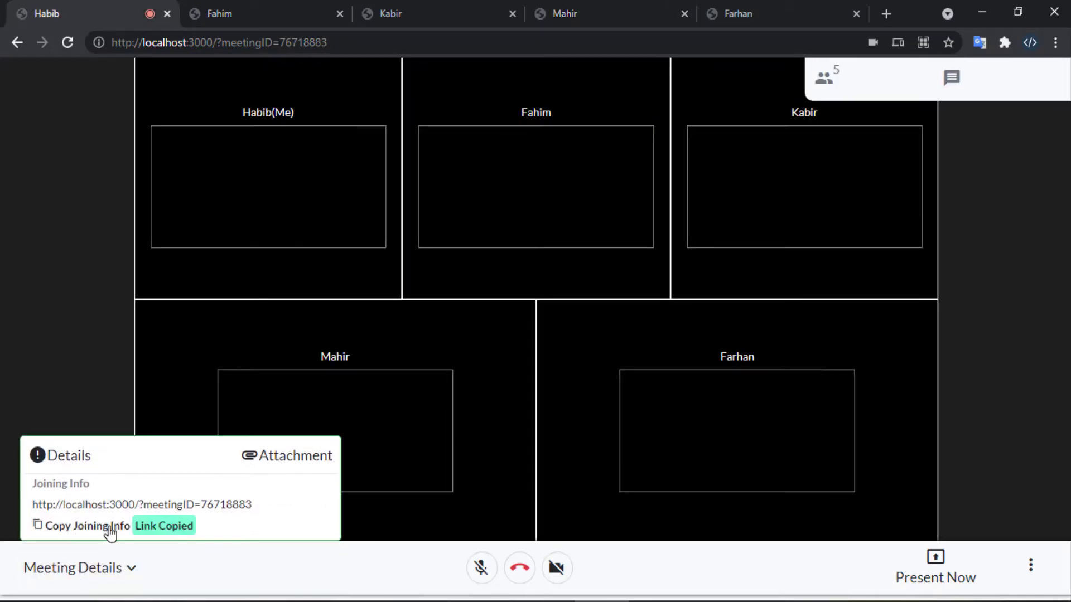
{"action": "left_click", "coordinate": [242, 460]}
{"action": "left_click", "coordinate": [235, 490]}
{"action": "left_click", "coordinate": [146, 143]}
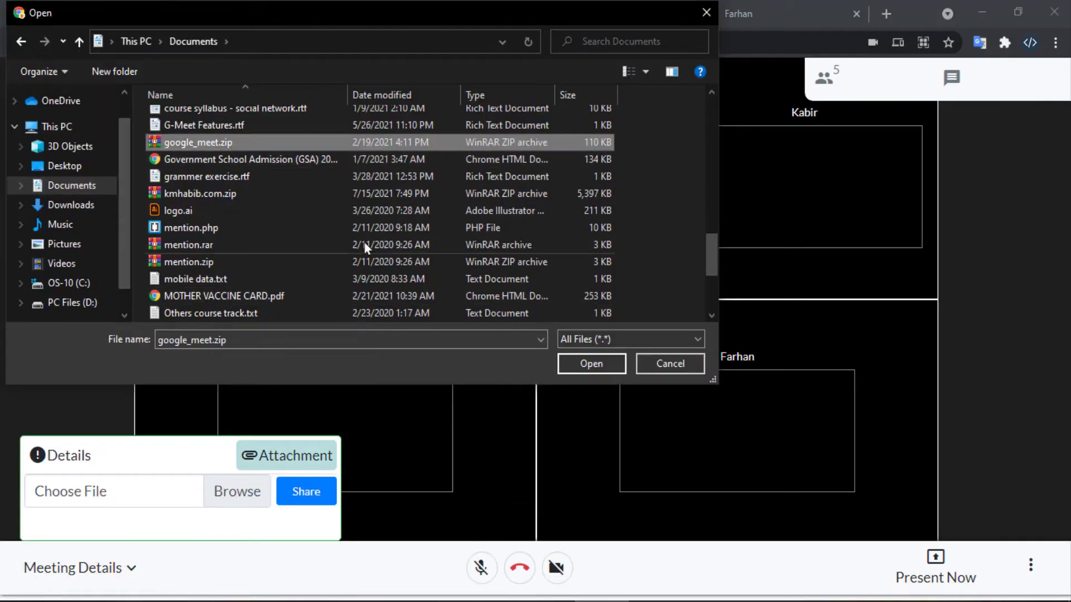
{"action": "left_click", "coordinate": [591, 364]}
{"action": "left_click", "coordinate": [306, 546]}
Step: From Fahim's view, check the shared attachment and the five-person participant list
{"action": "left_click", "coordinate": [251, 13]}
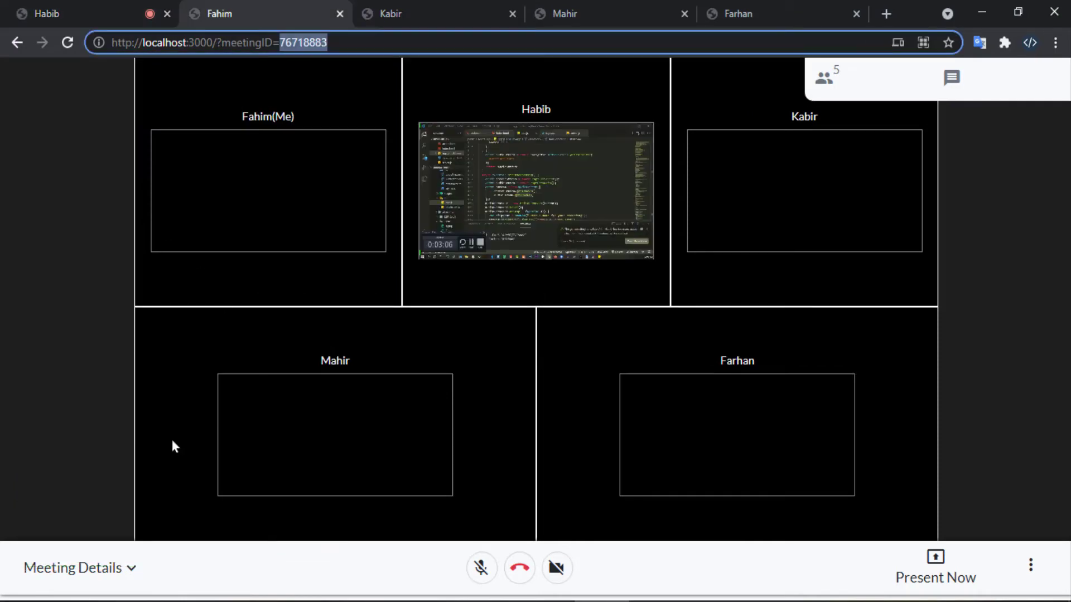
{"action": "left_click", "coordinate": [79, 568]}
{"action": "left_click", "coordinate": [286, 455]}
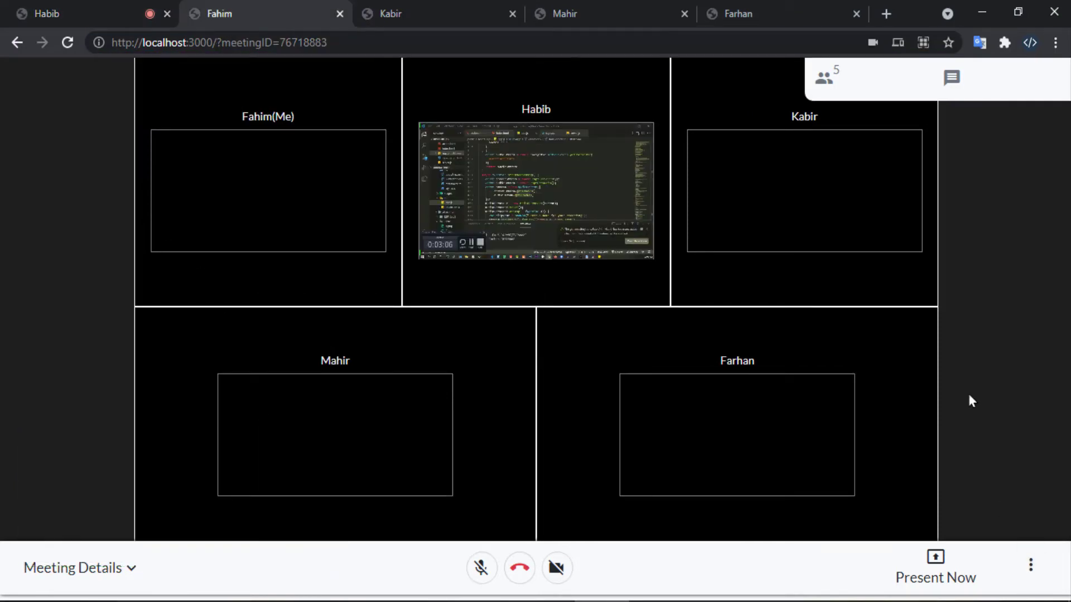
{"action": "left_click", "coordinate": [824, 81]}
Step: Record the shared screen, save it as 'Recorded Meeting' webm, and play it back
{"action": "left_click", "coordinate": [1031, 566]}
{"action": "left_click", "coordinate": [1030, 515]}
{"action": "left_click", "coordinate": [674, 434]}
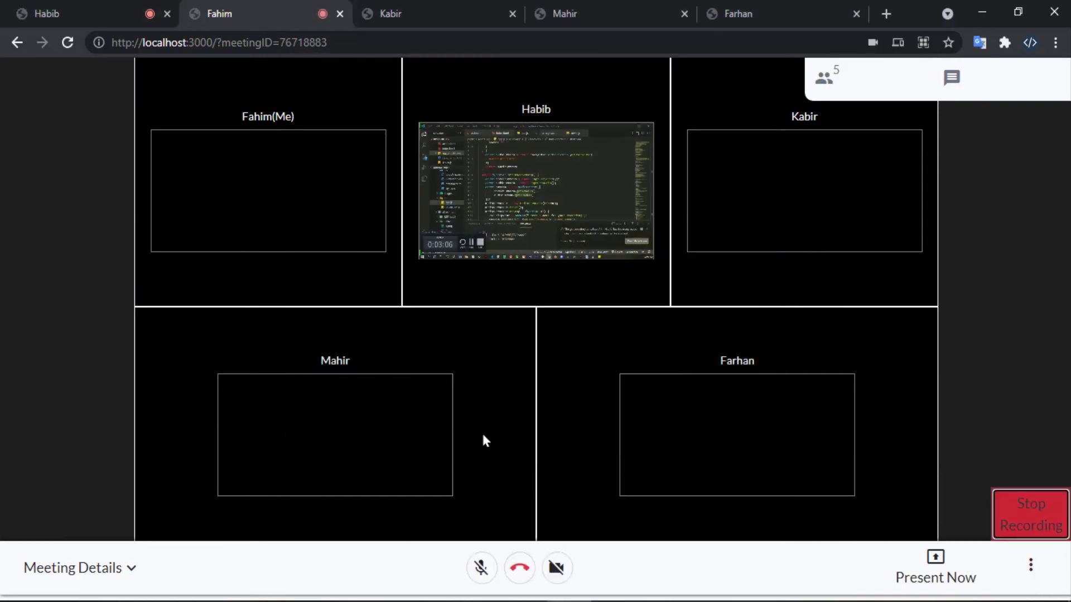
{"action": "type", "text": "Recorded Meeting"}
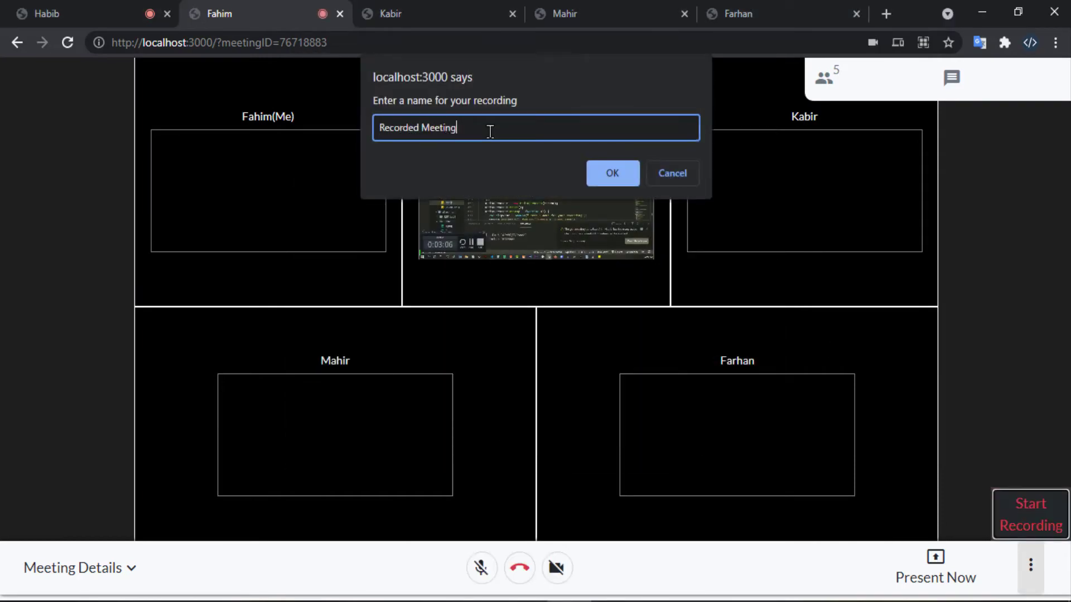
{"action": "left_click", "coordinate": [609, 175]}
{"action": "left_click", "coordinate": [578, 365]}
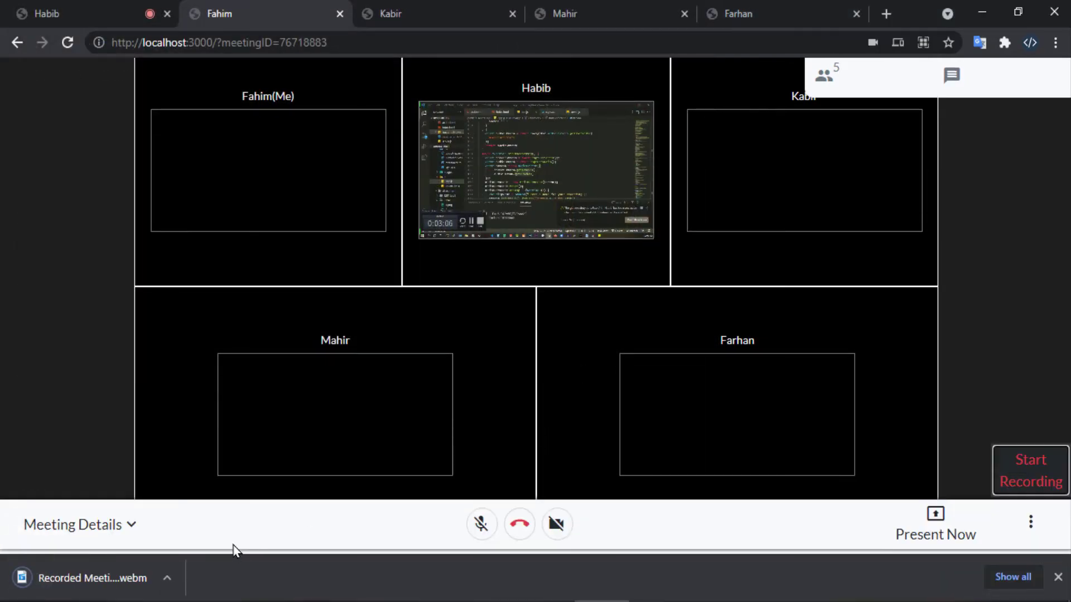
{"action": "left_click", "coordinate": [119, 576]}
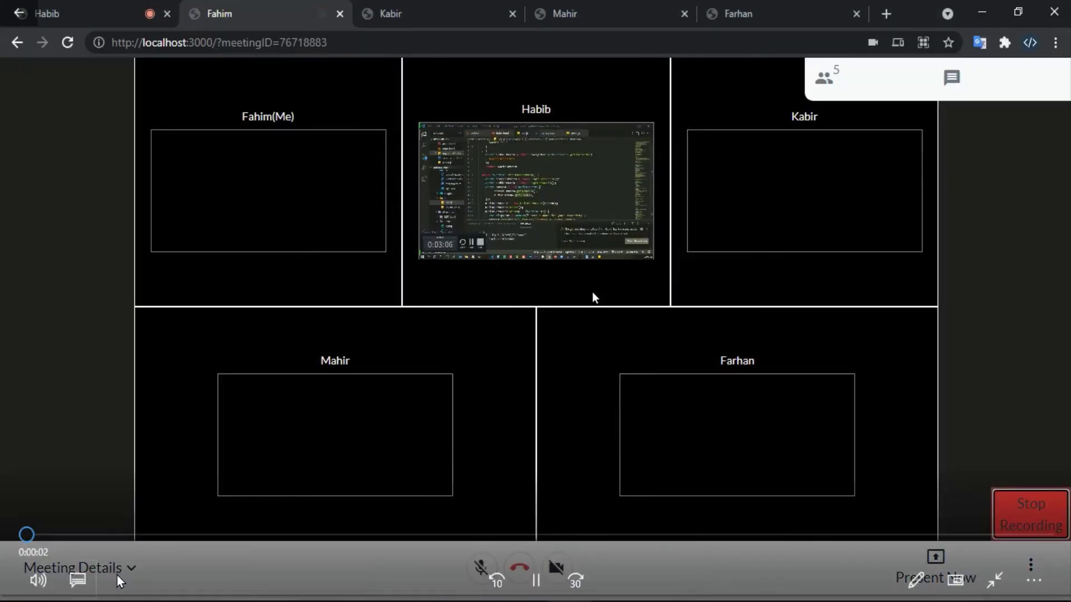